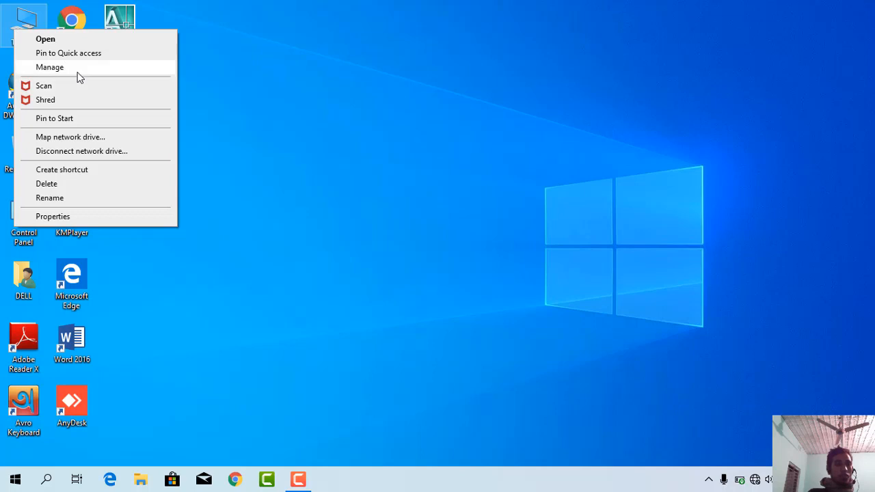
Step: Open Disk Management from the computer's management console and start shrinking New Volume (E:)
click(75, 68)
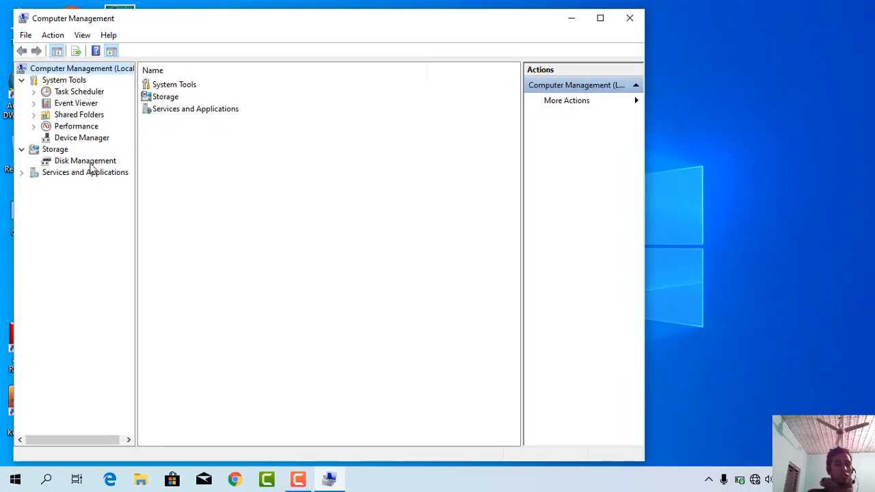
click(89, 162)
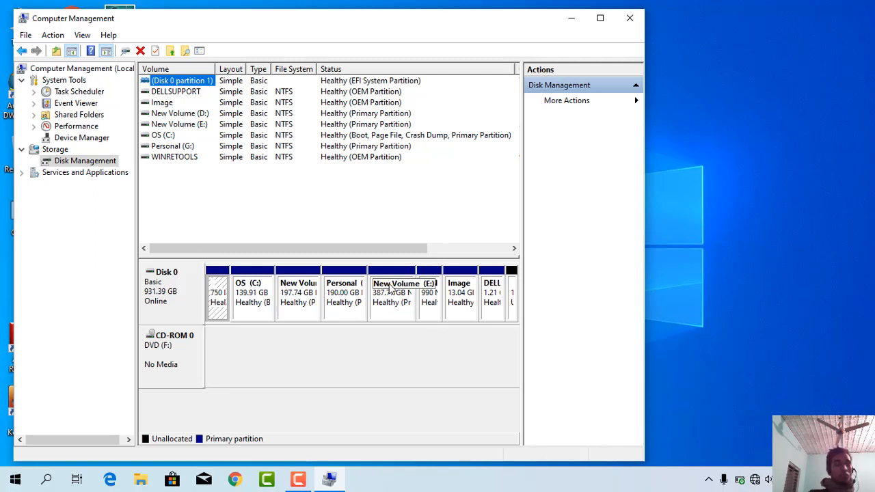
right_click(391, 290)
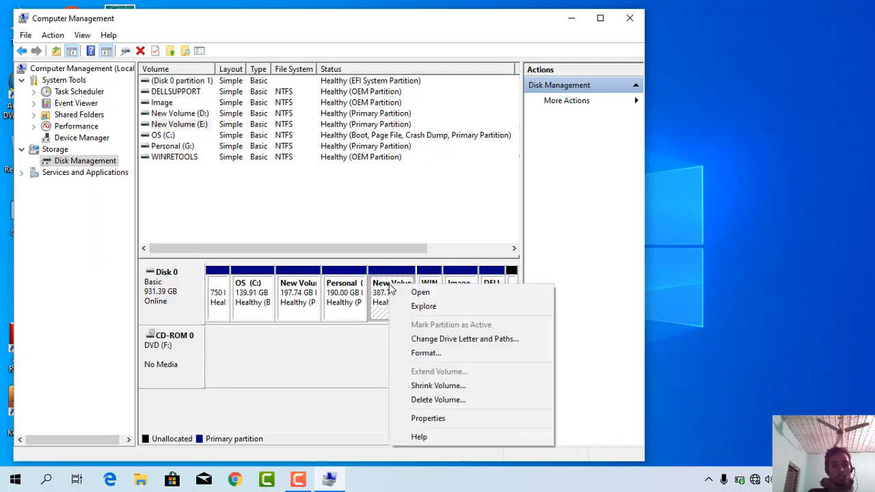
click(441, 387)
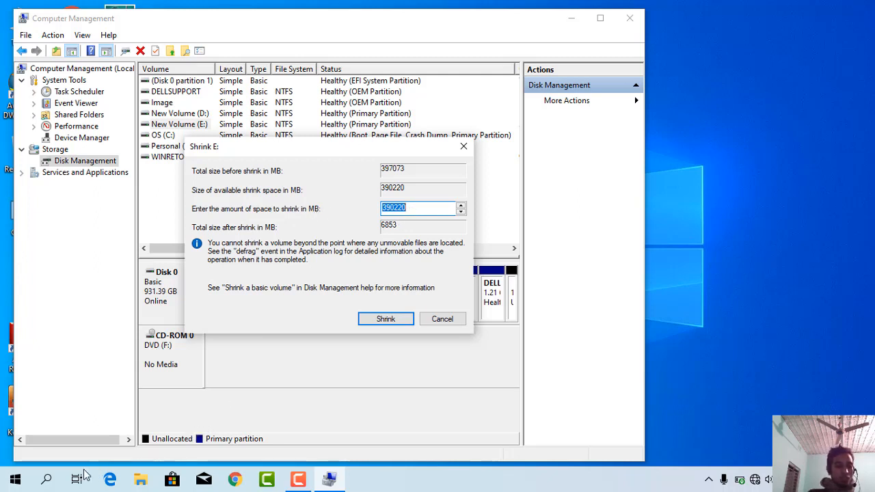
Step: Search for the Calculator app in Windows and open it
click(47, 481)
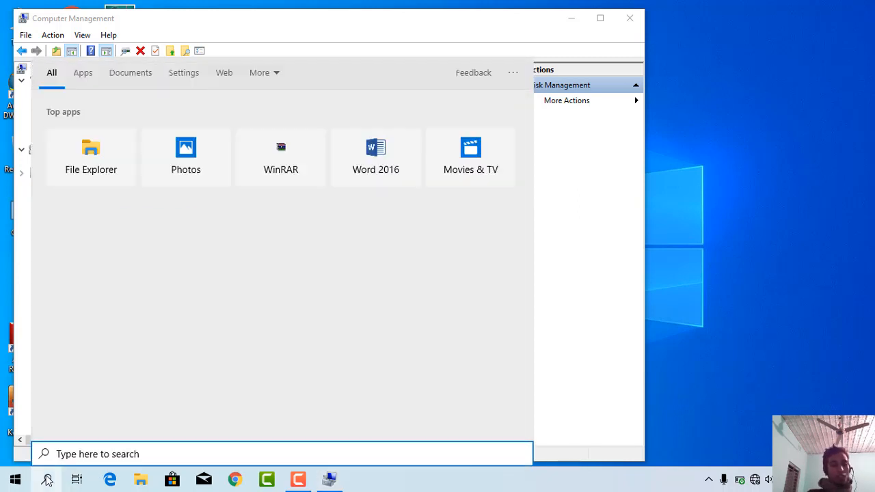
text(cam)
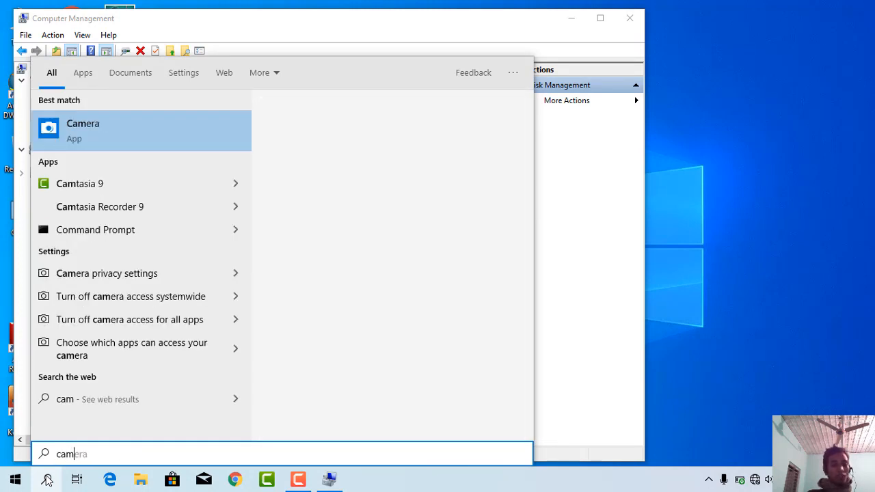
key(BackSpace)
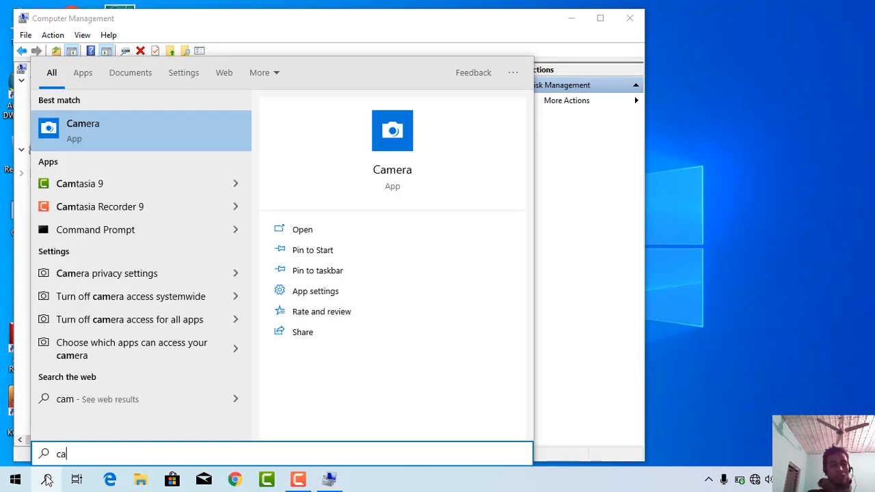
text(l)
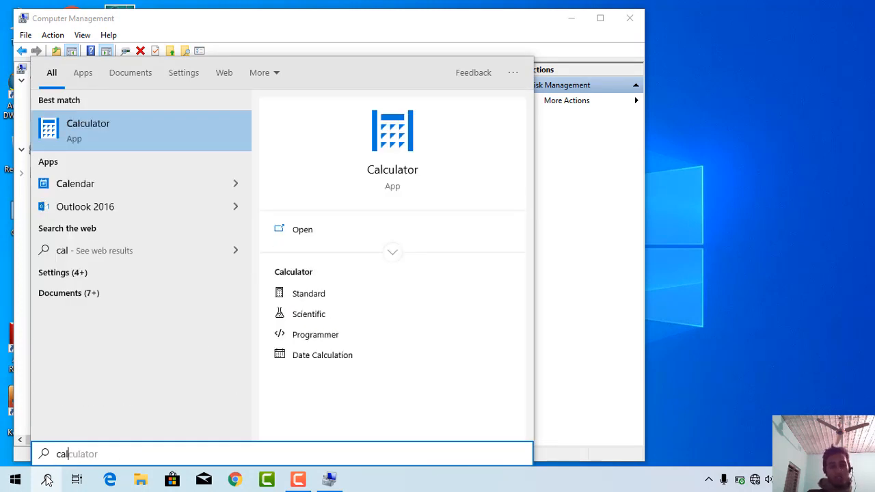
key(Return)
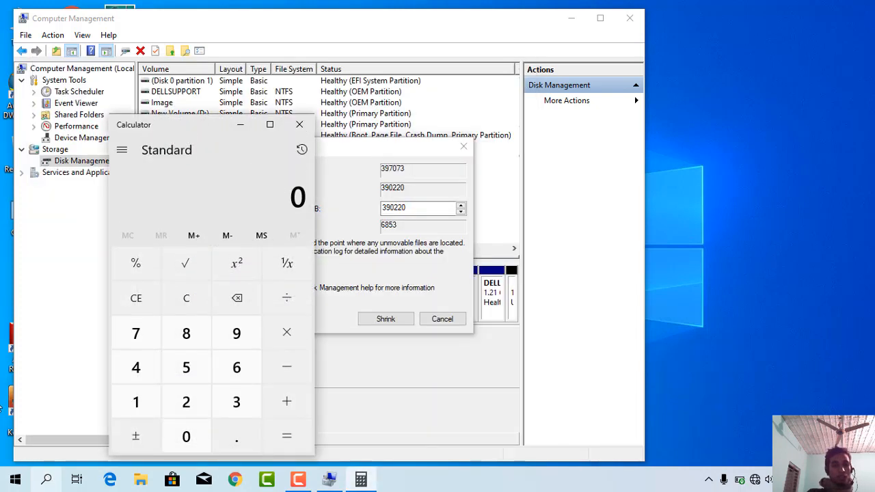
Step: Multiply 1024 by 100 in the Calculator to convert 100 GB to megabytes
click(153, 404)
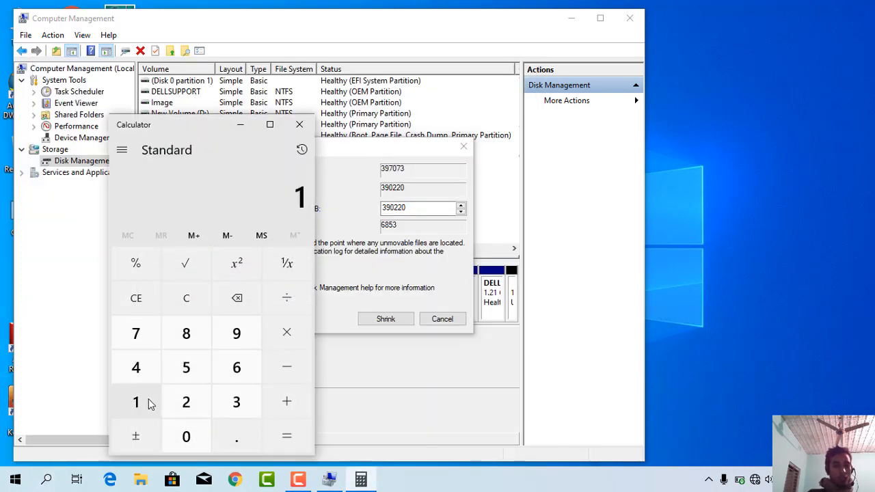
click(182, 432)
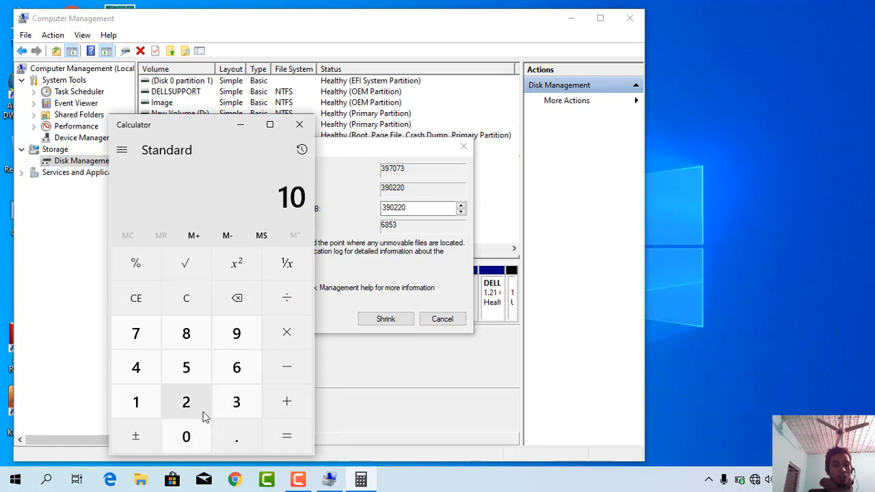
click(181, 402)
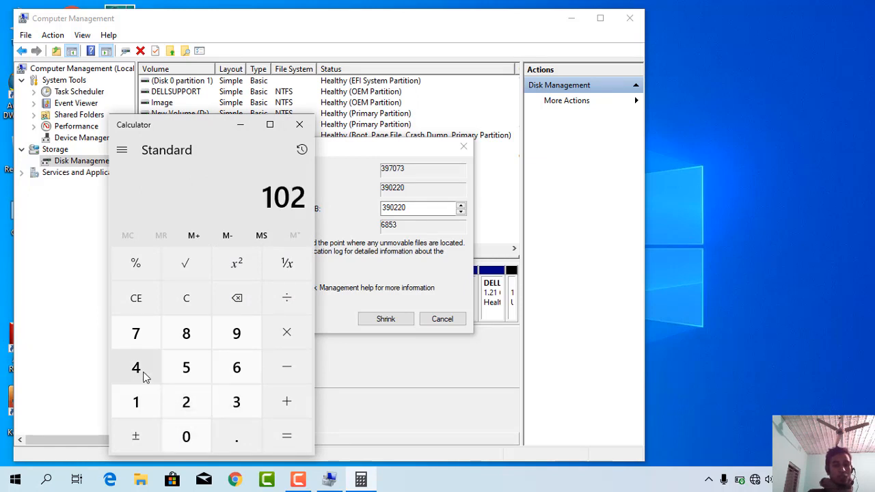
click(142, 375)
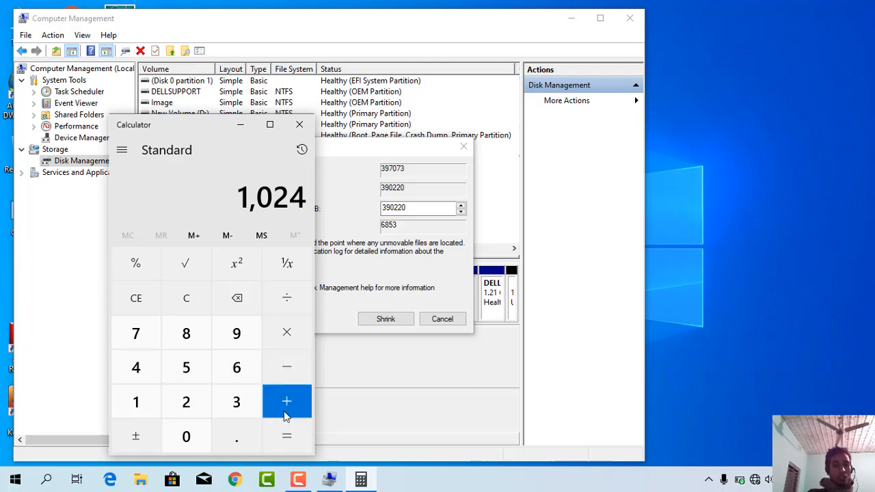
click(288, 338)
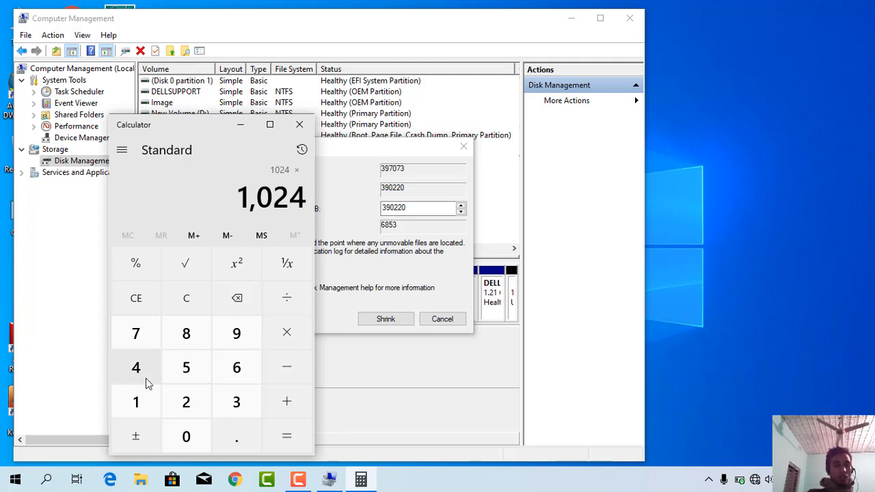
click(136, 404)
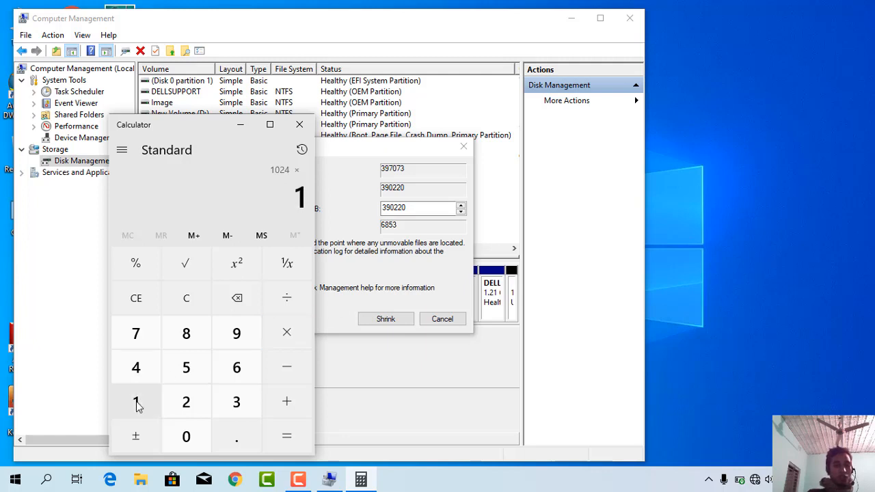
click(190, 437)
click(191, 437)
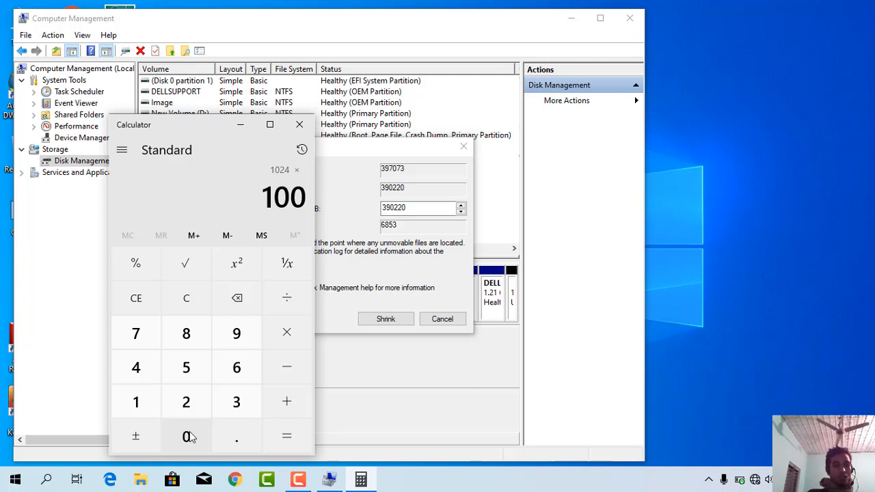
click(286, 440)
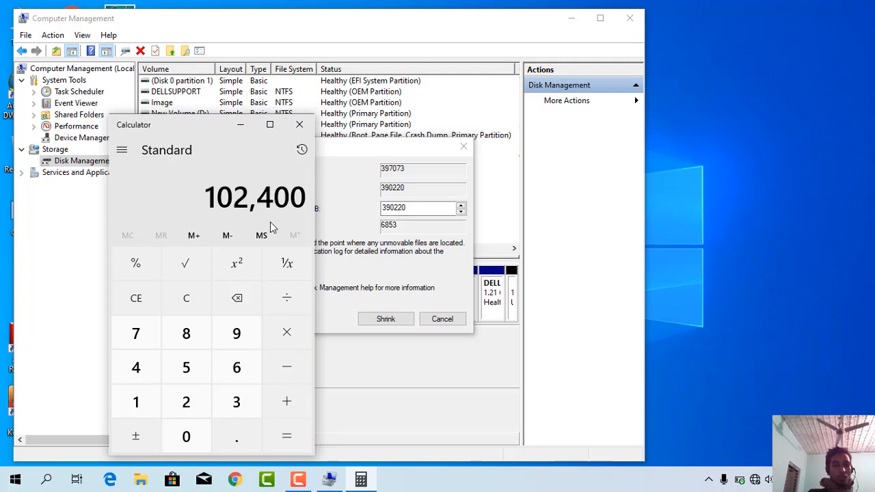
click(291, 348)
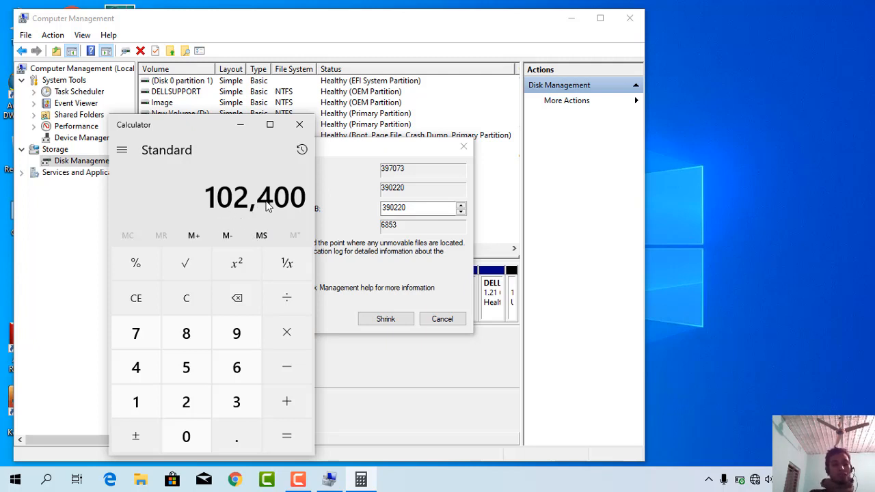
Step: Set the amount of space to shrink from volume E: to 102400 MB and shrink the volume
double_click(413, 208)
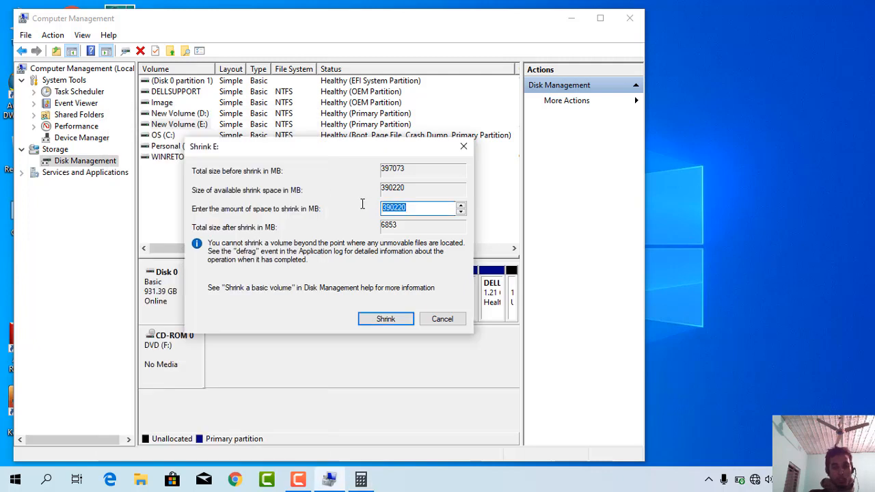
text(10)
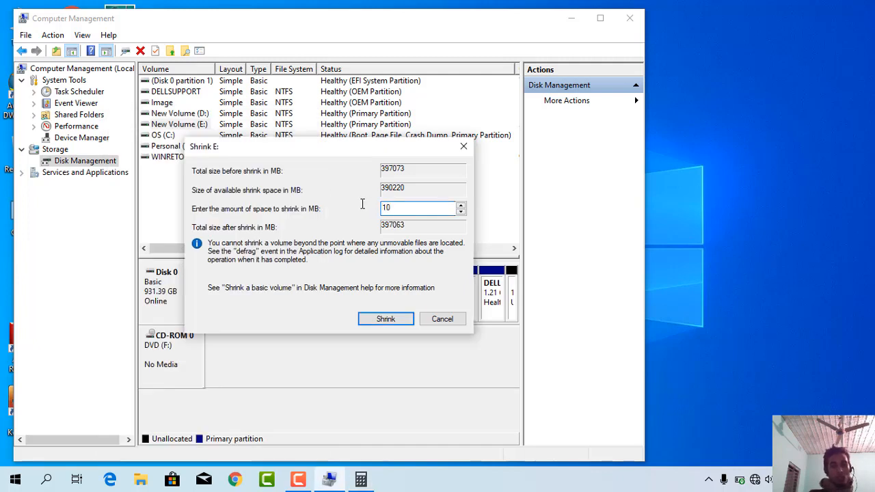
text(30400)
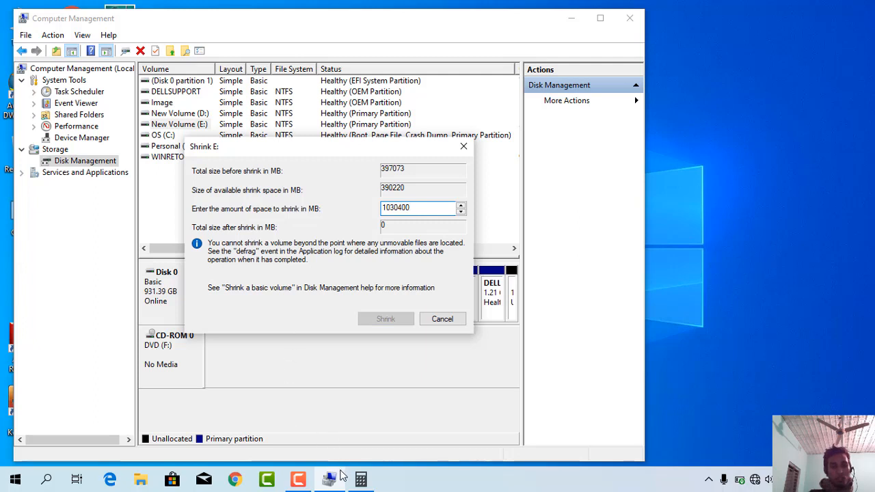
click(361, 481)
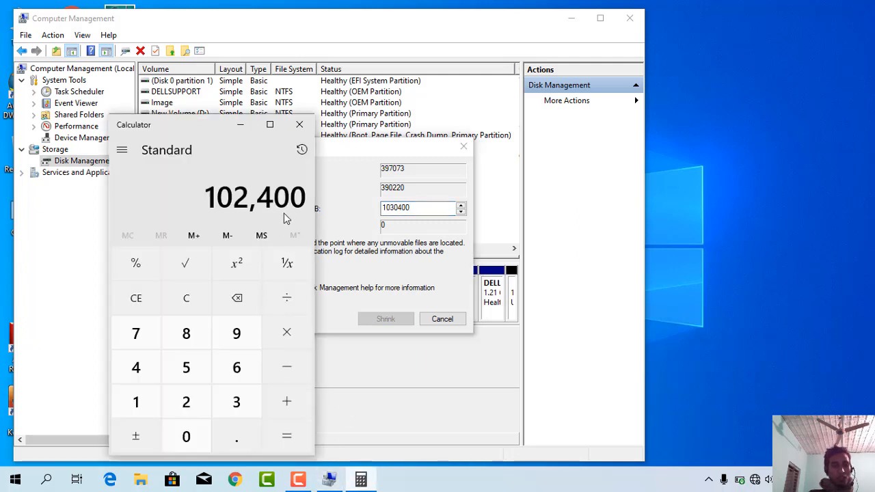
click(398, 208)
key(BackSpace)
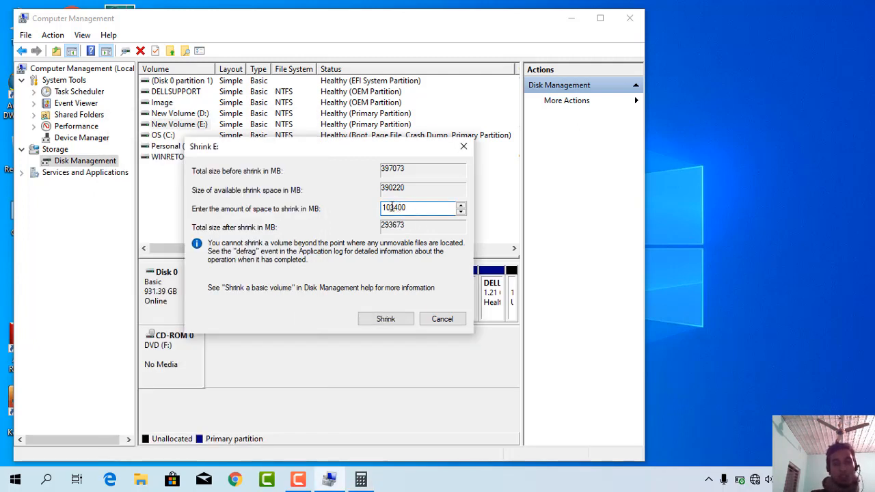
click(360, 480)
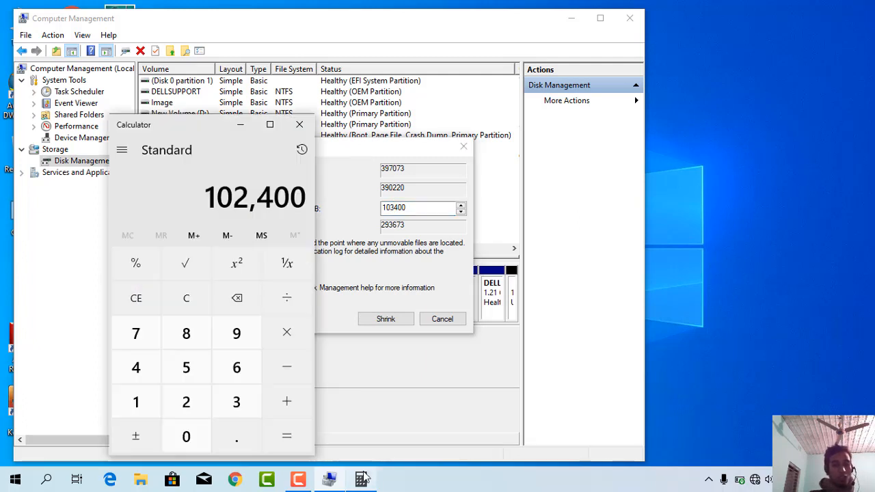
click(395, 206)
key(BackSpace)
text(2)
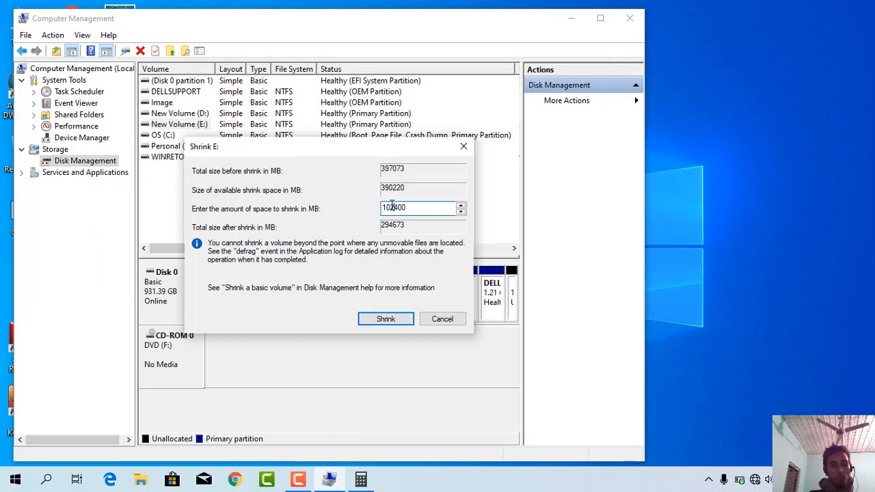
click(385, 320)
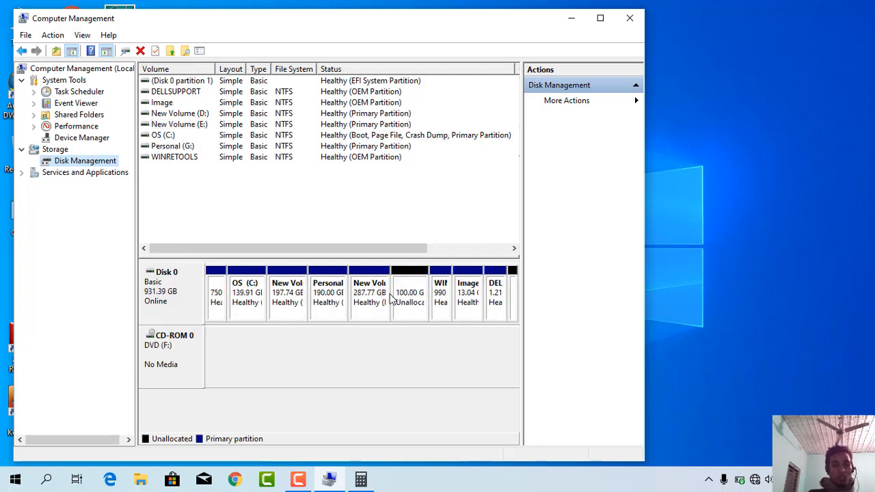
Step: Start a new simple volume on the 100 GB unallocated space, keeping the volume size at 102400 MB
click(409, 282)
click(408, 282)
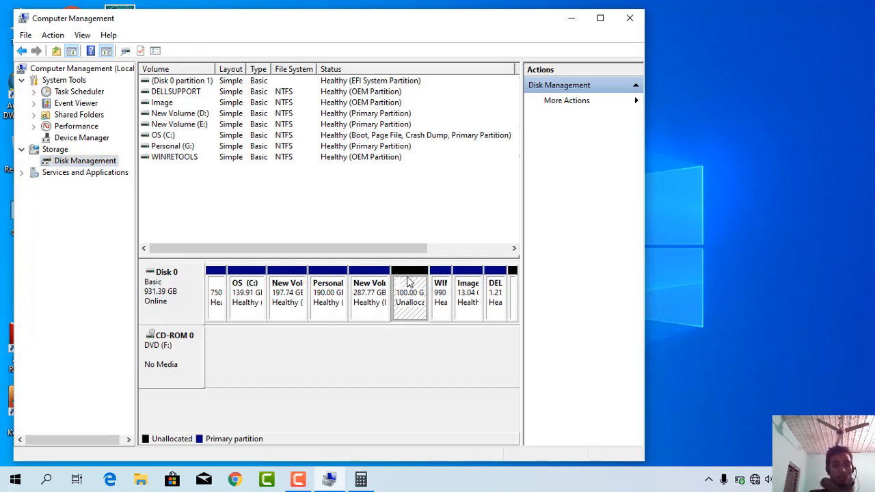
right_click(408, 282)
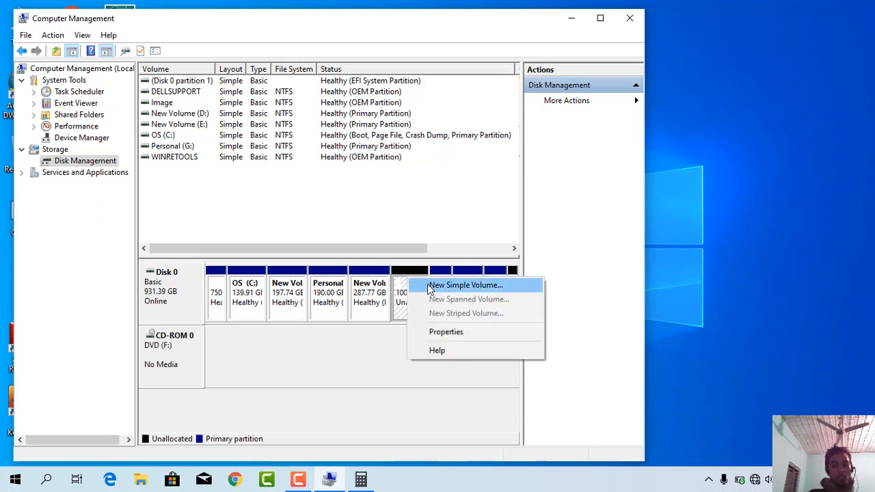
click(429, 286)
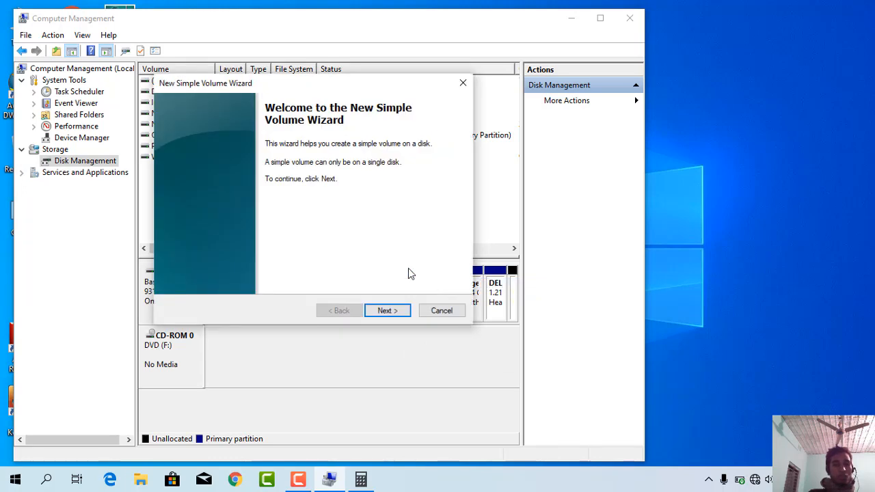
click(385, 311)
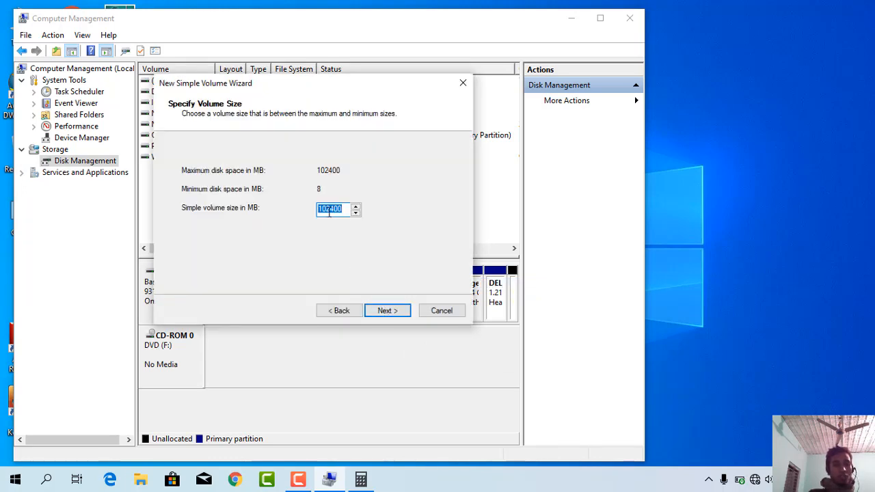
click(388, 311)
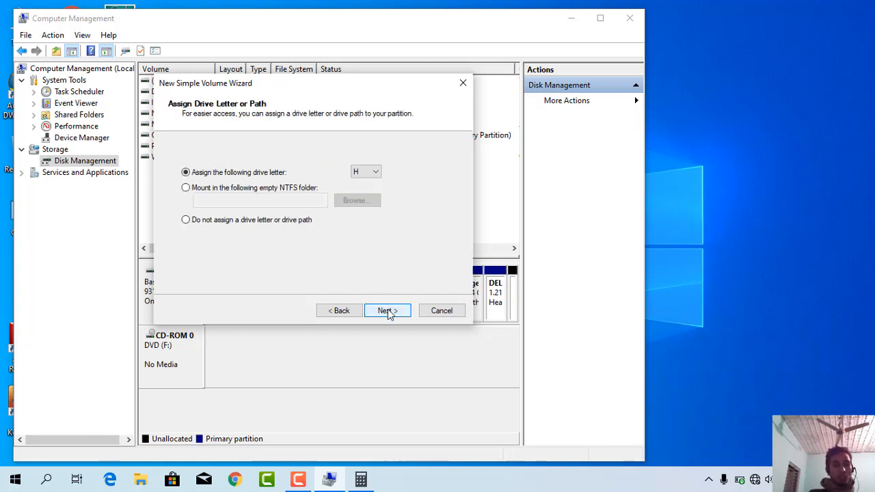
Step: Assign drive letter H to the new volume and continue to the format settings
click(375, 173)
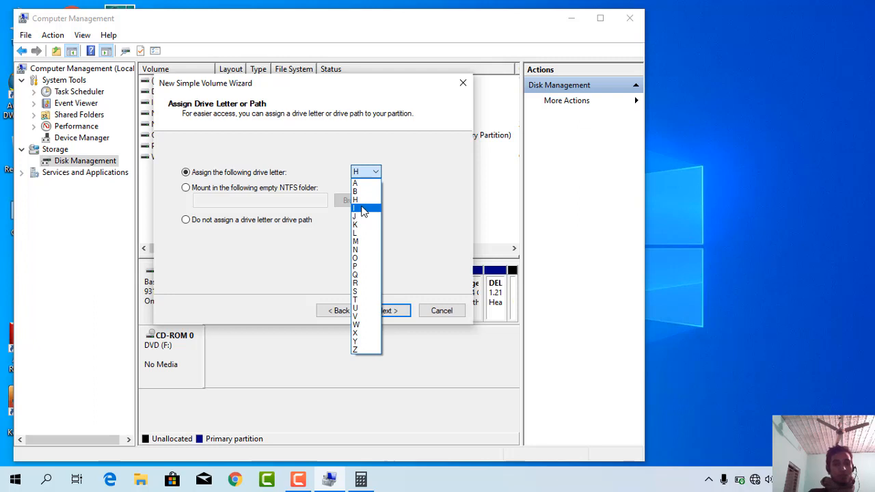
click(364, 201)
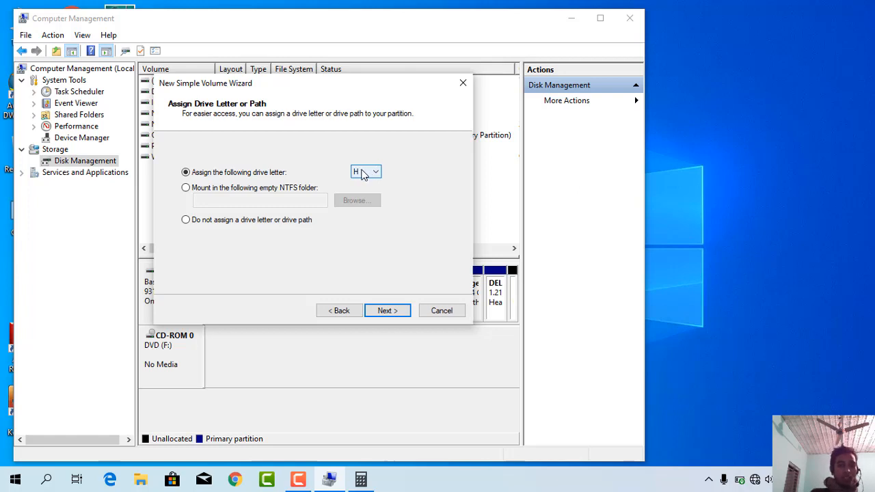
click(387, 311)
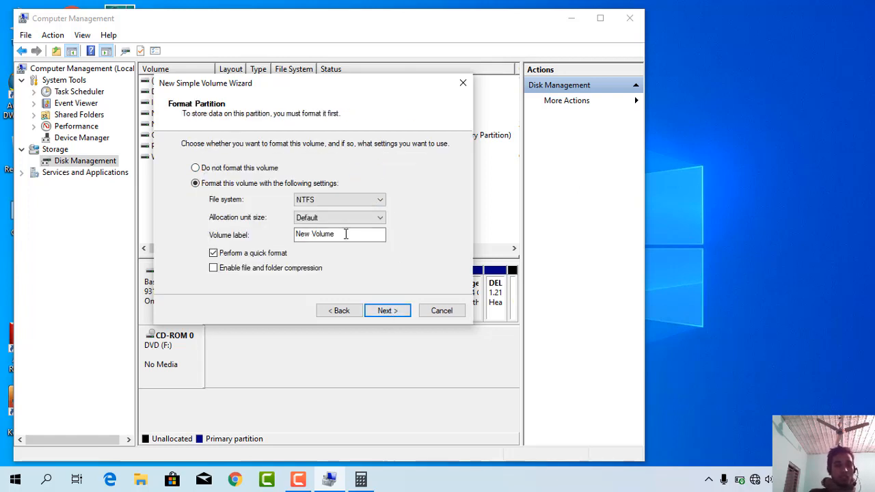
Step: Label the new volume Tutorial, keep NTFS with the default allocation unit size and quick format, and finish creating it
drag(342, 235, 297, 236)
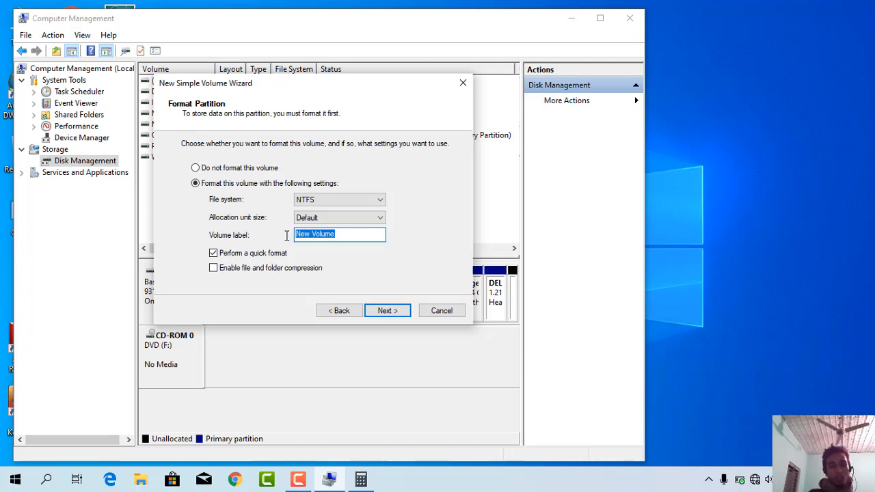
text(Tutorial)
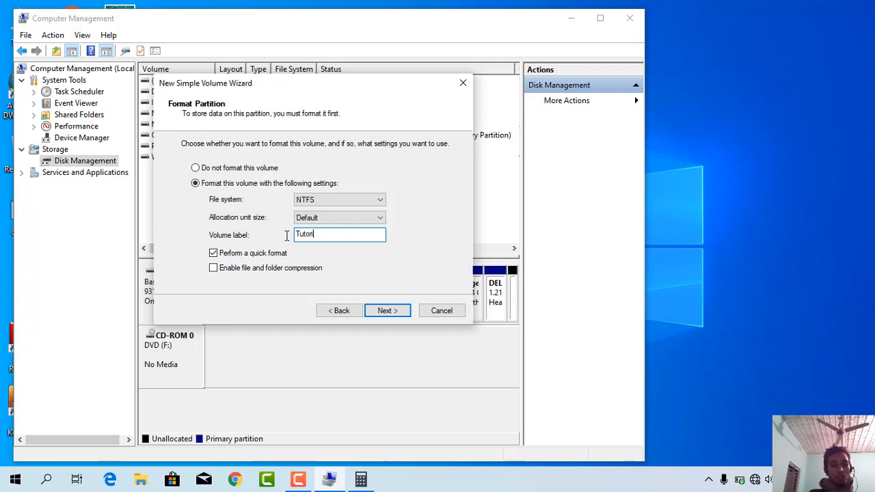
click(387, 311)
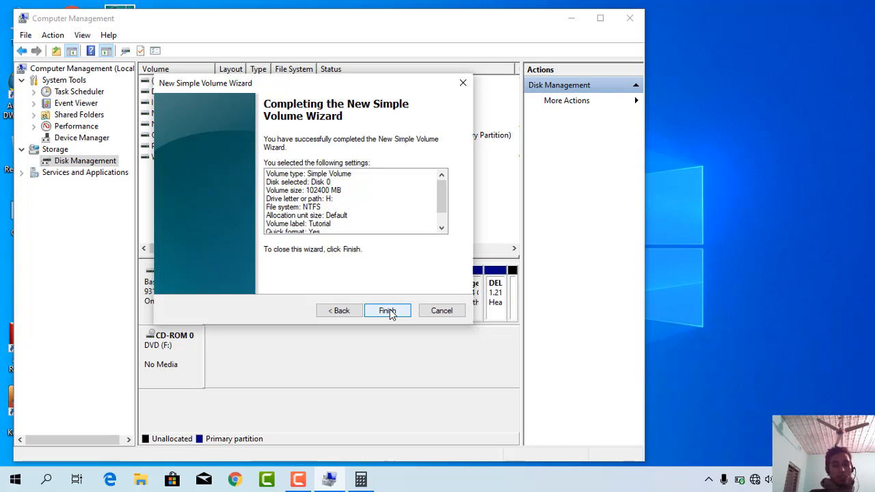
click(387, 311)
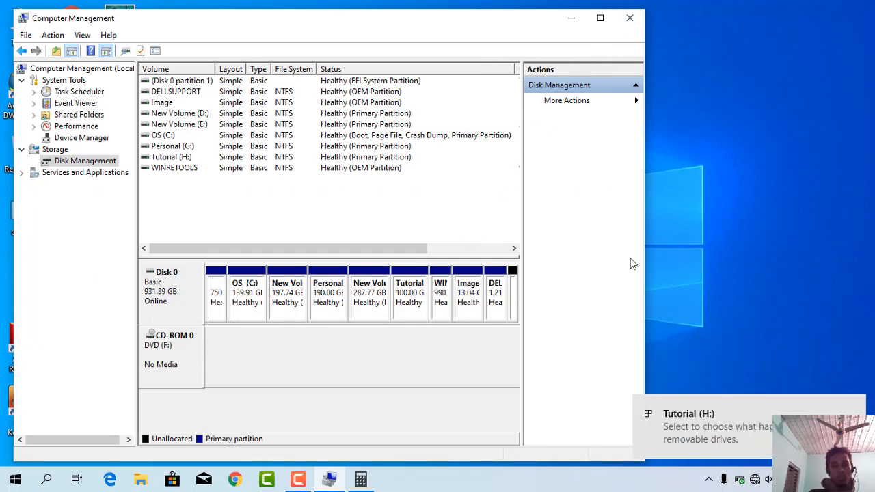
Step: Dismiss the new drive's notification and close both Computer Management and the Calculator
click(726, 403)
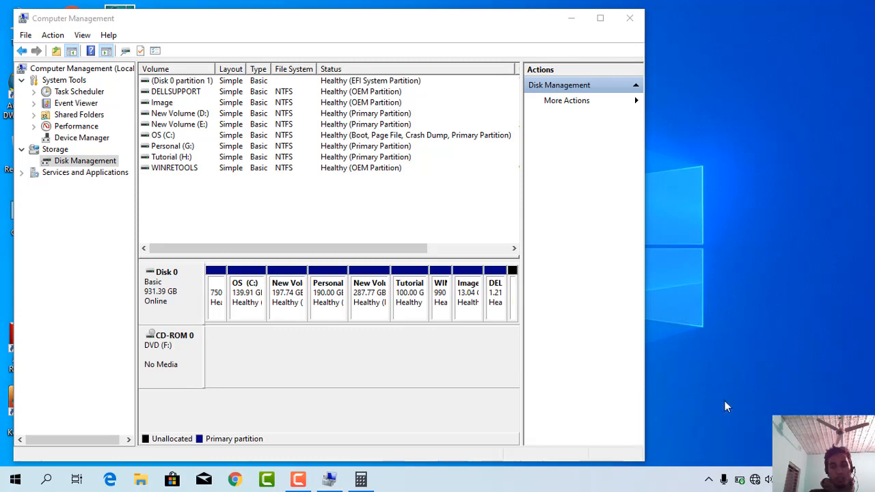
click(727, 286)
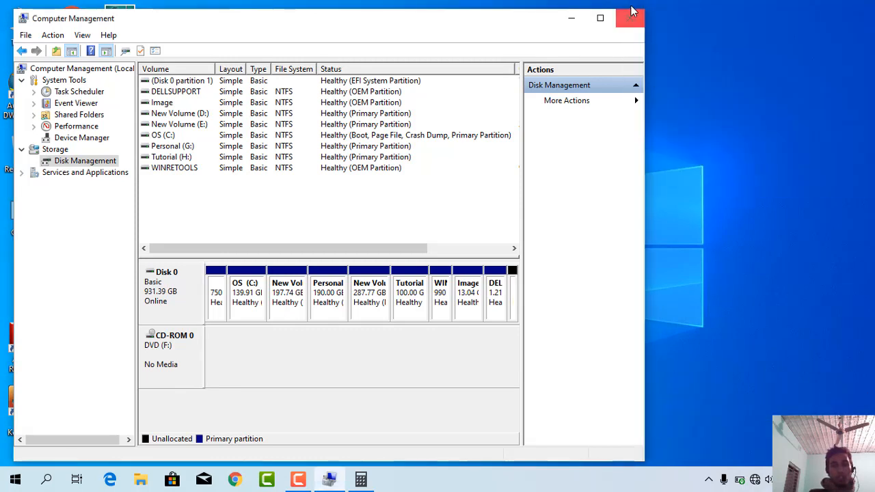
click(632, 19)
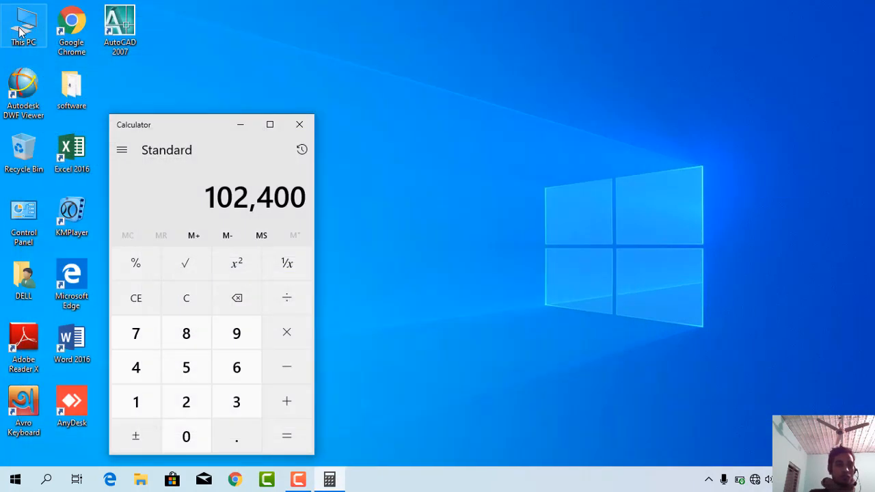
click(300, 125)
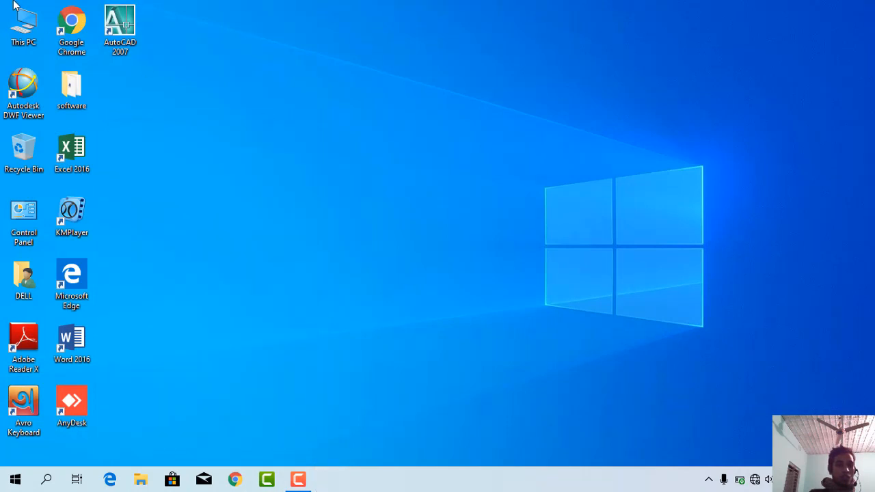
Step: Open This PC to check the list of drives for the new H: volume, and close the window
double_click(23, 39)
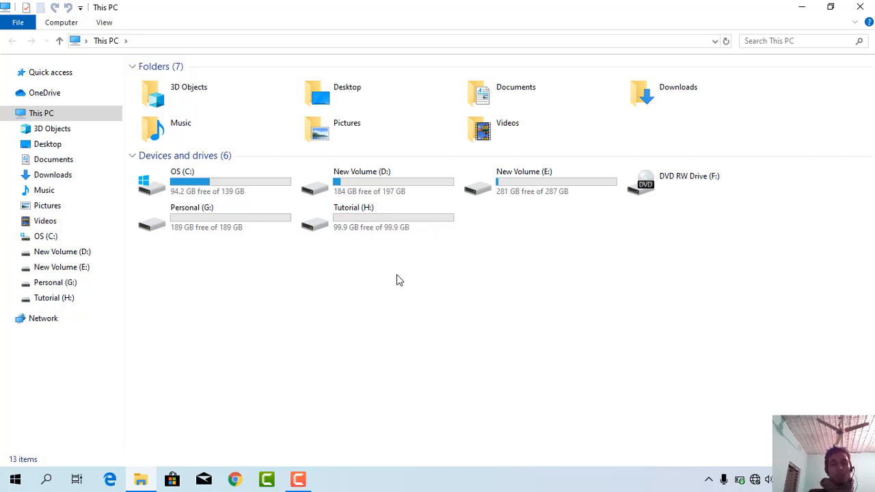
click(861, 7)
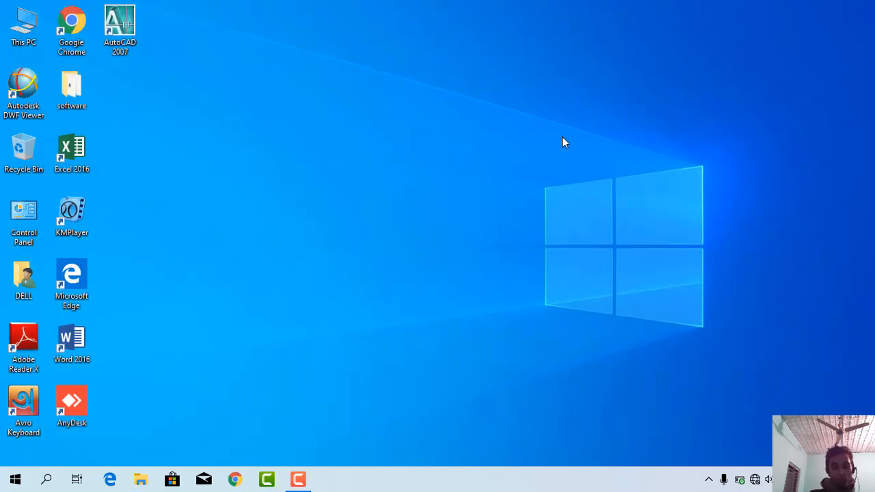